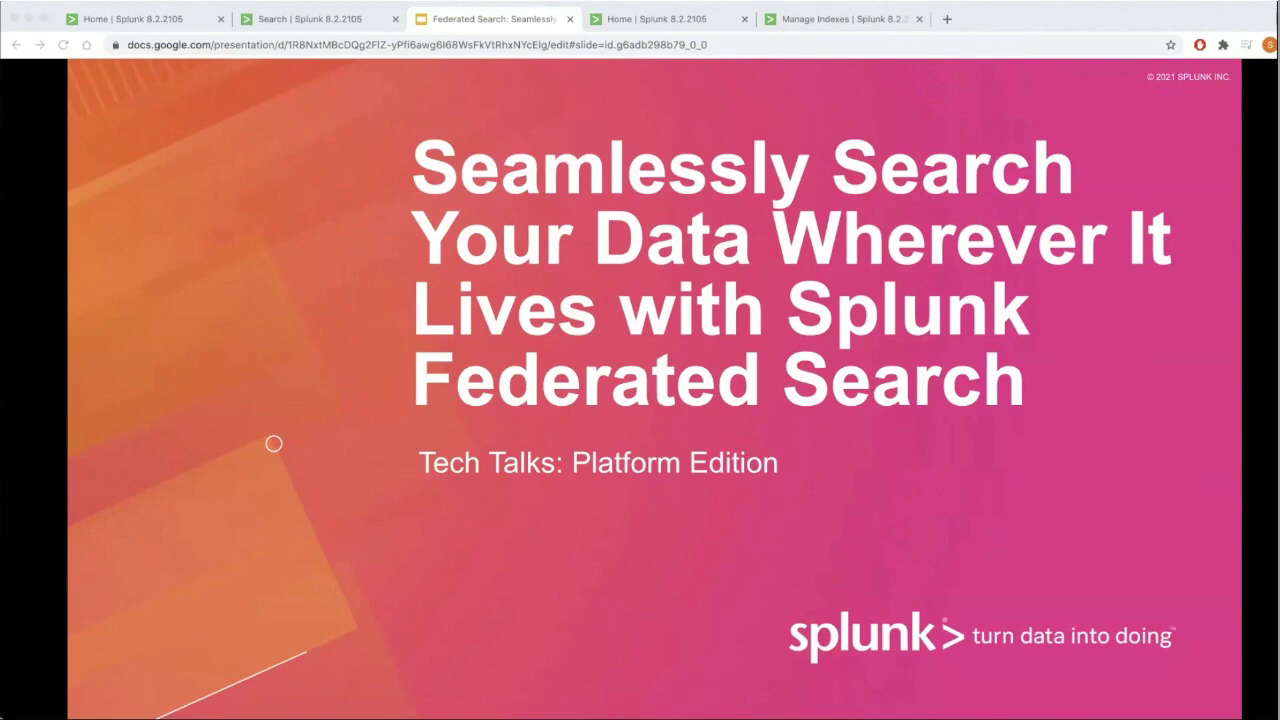
key("Right")
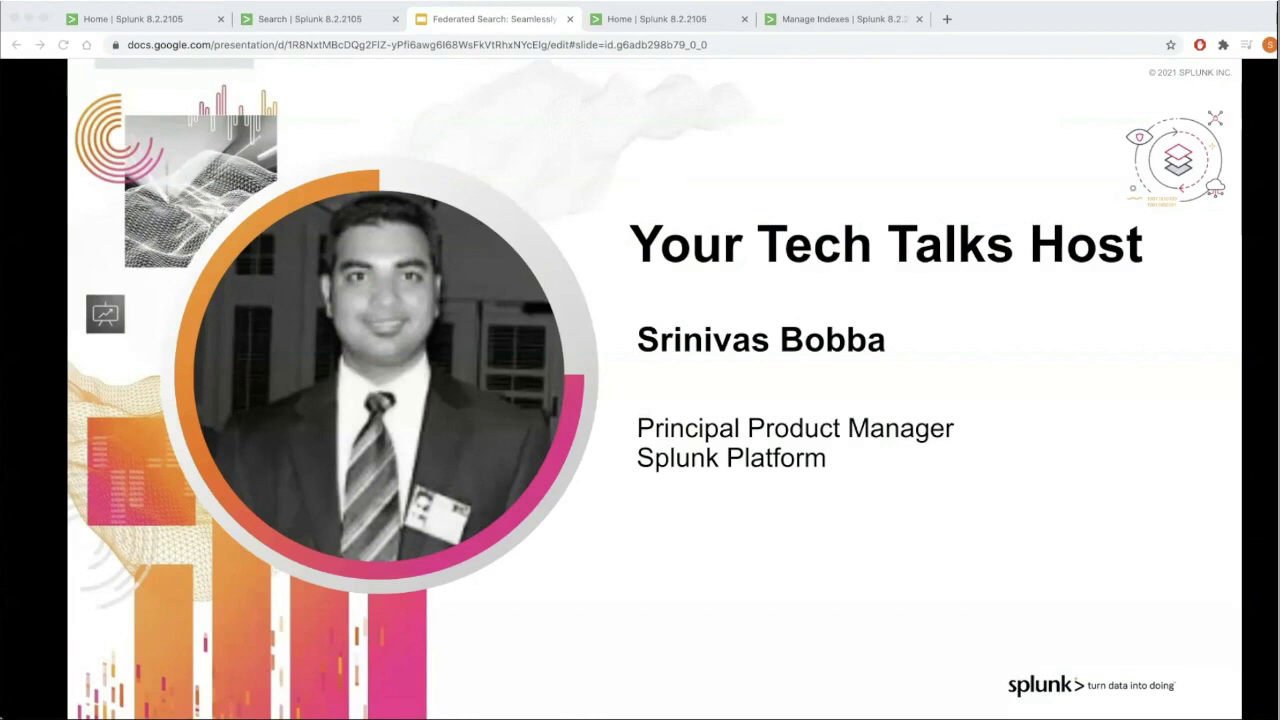
key("Right")
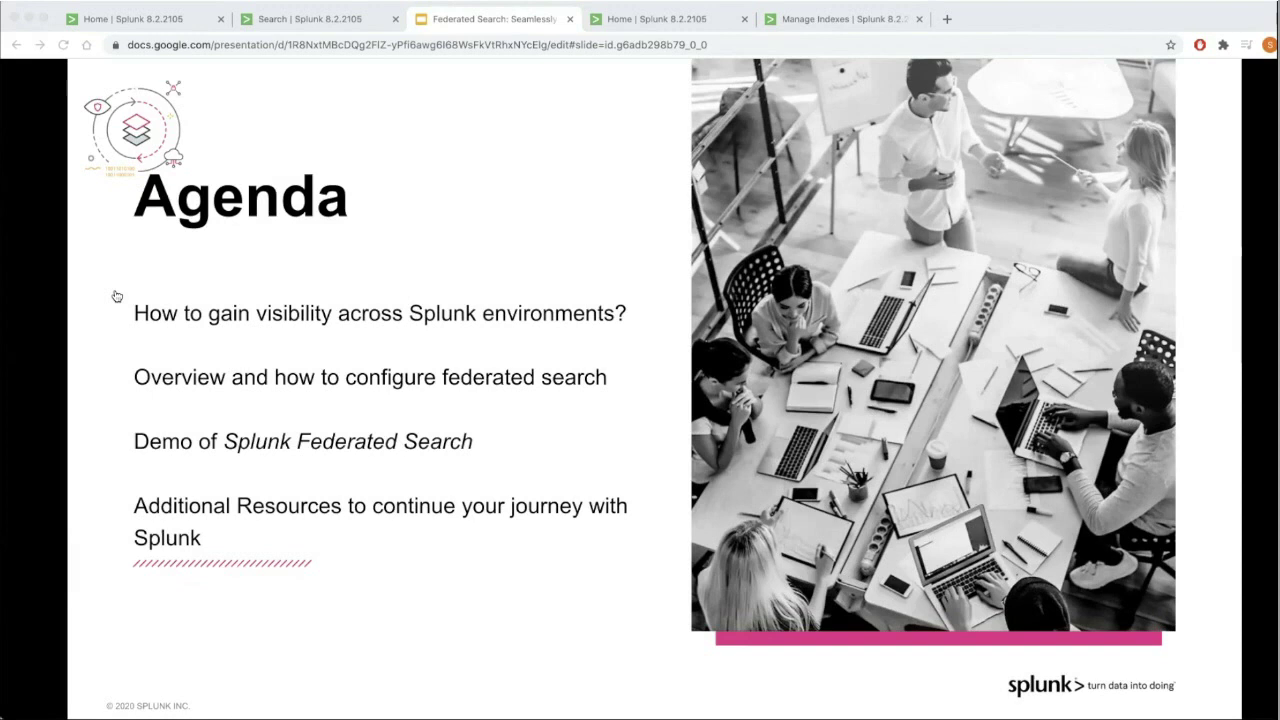
key("Right")
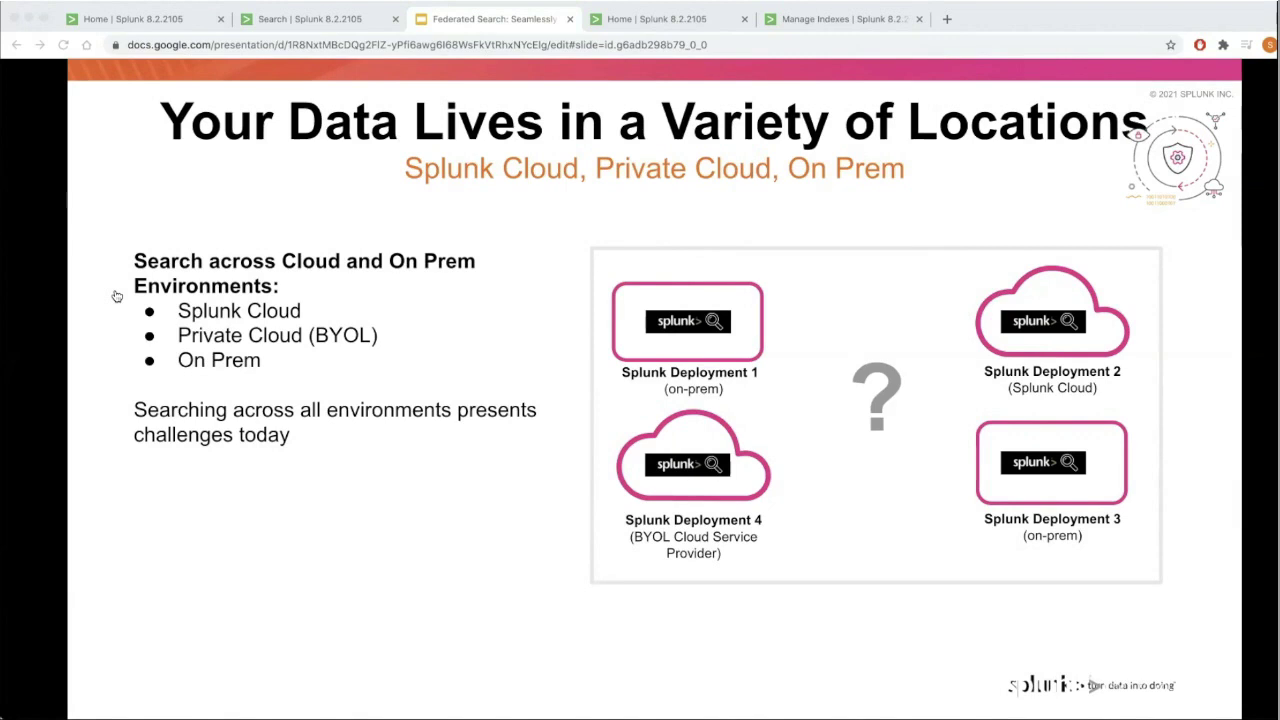
key("Right")
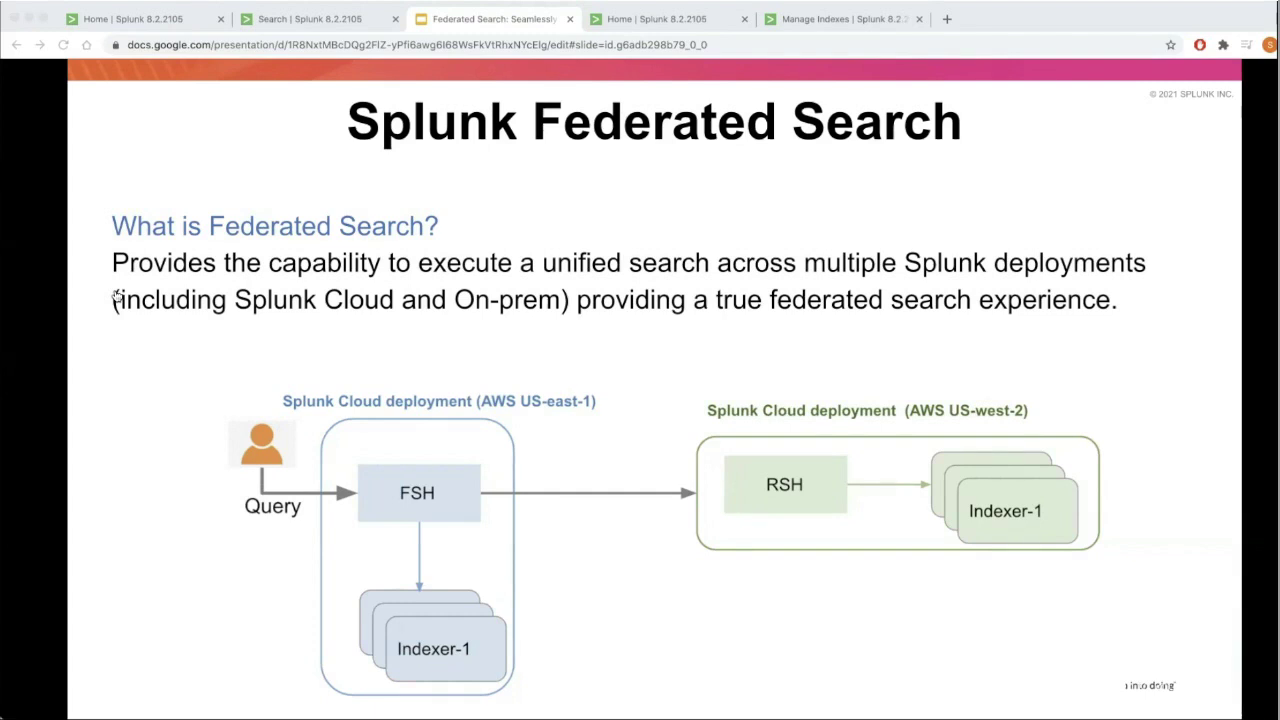
key("Right")
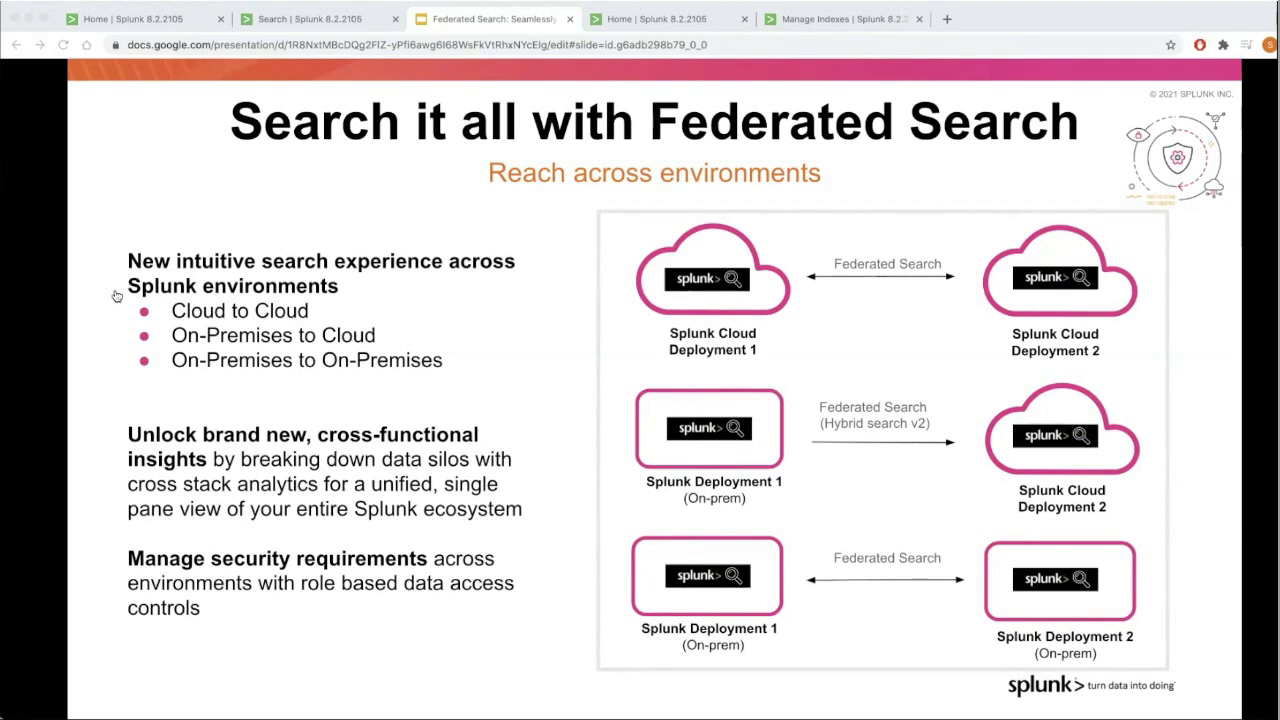
key("Right")
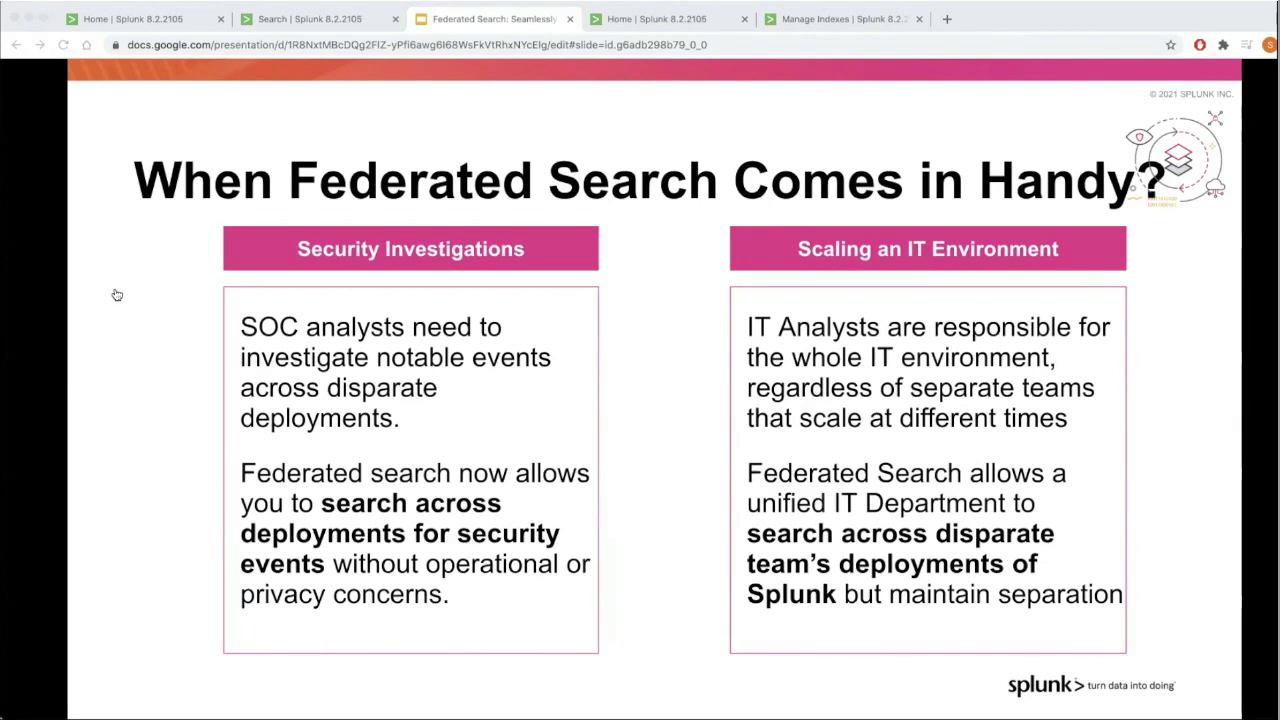
key("Right")
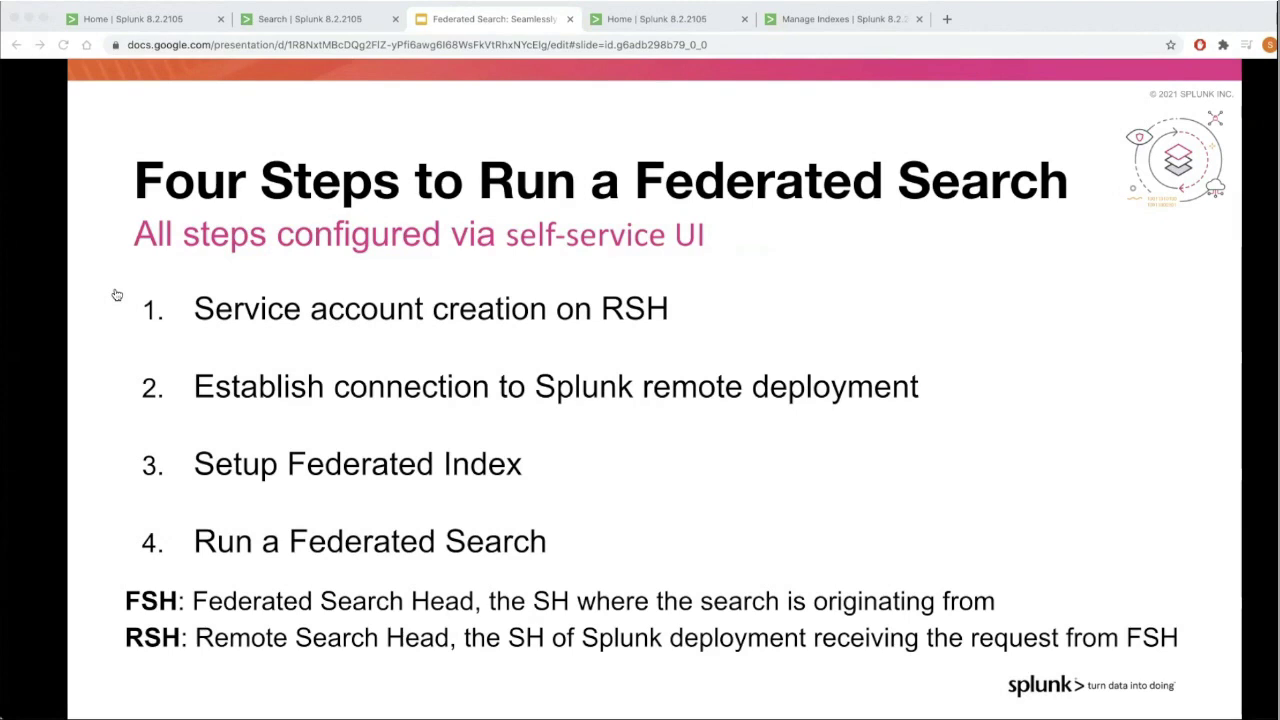
key("Right")
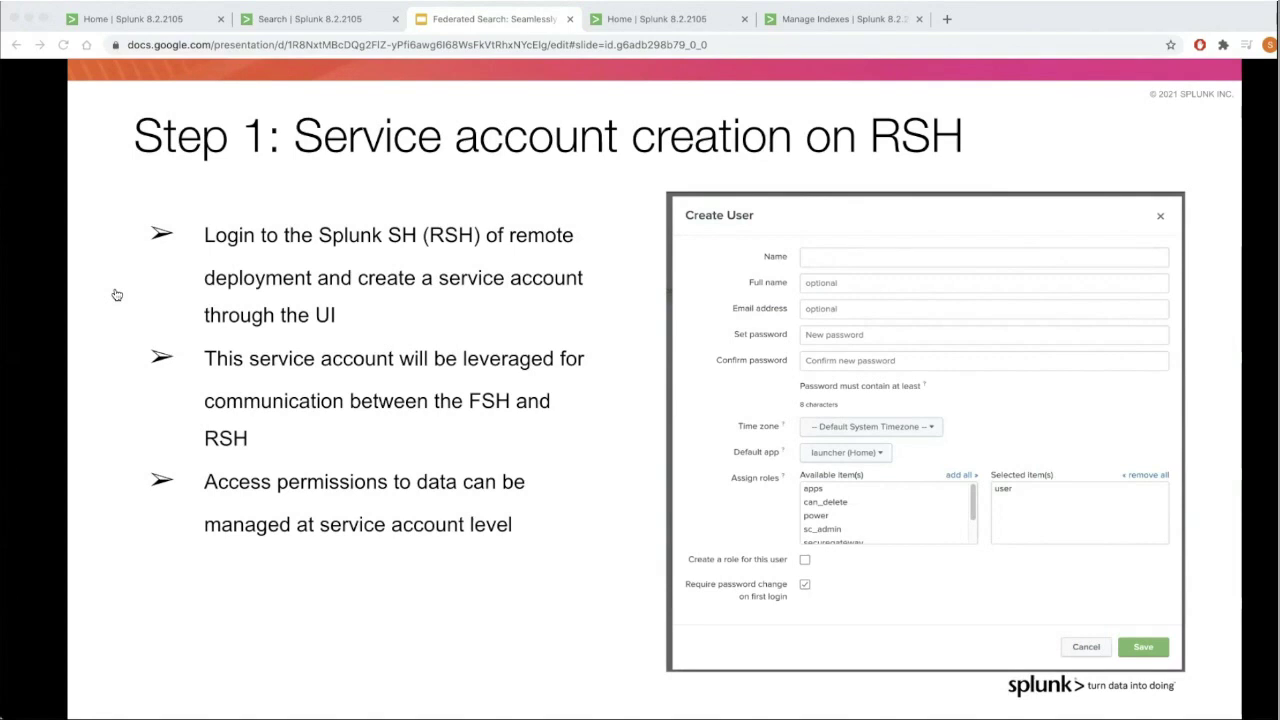
key("Right")
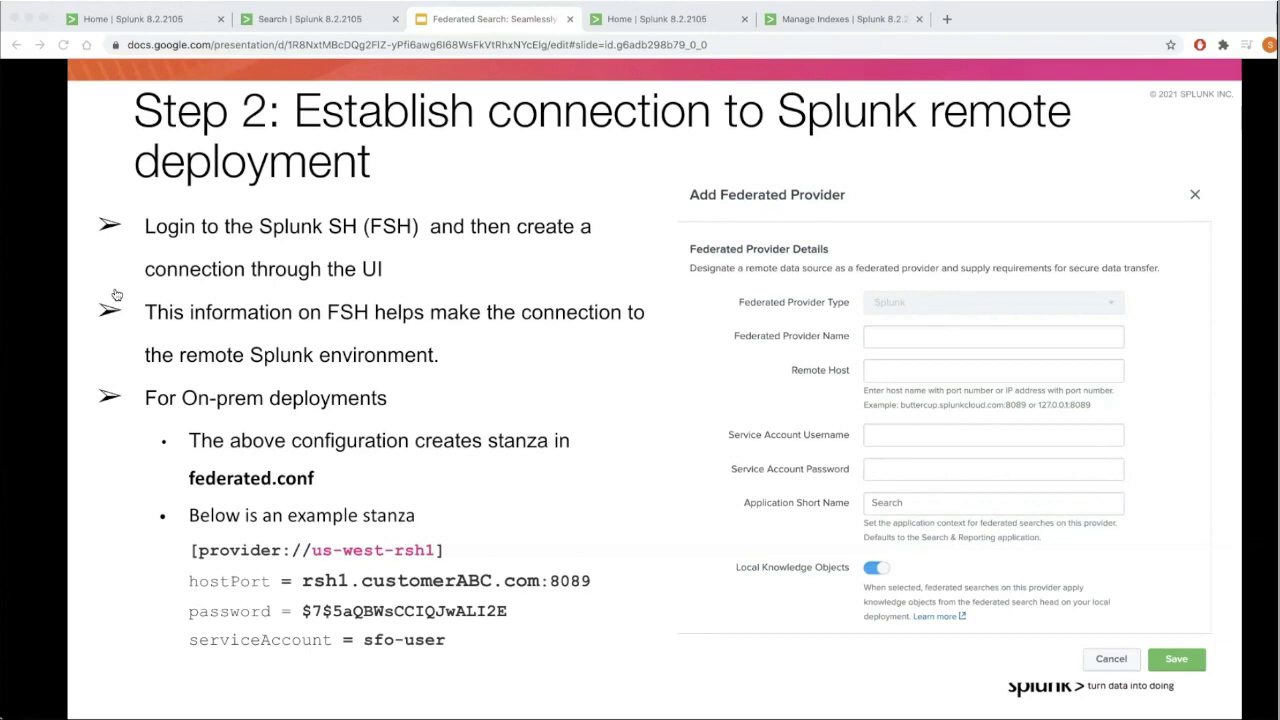
key("Right")
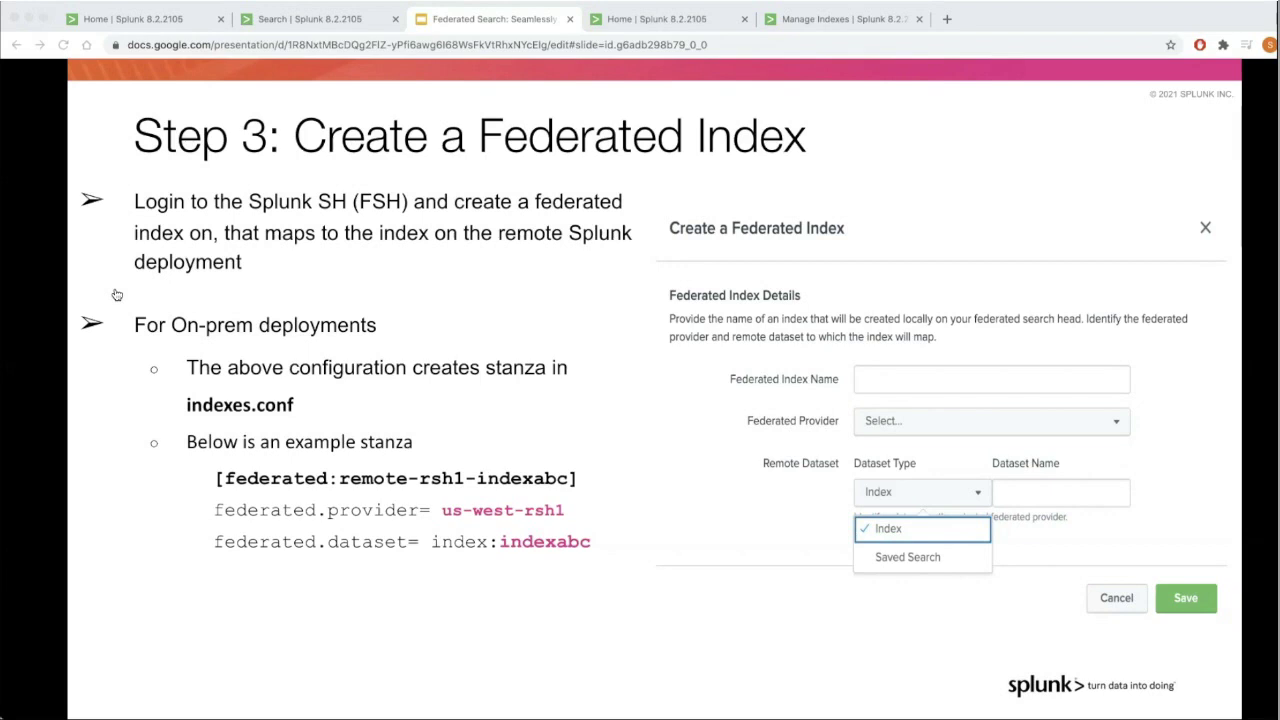
key("Right")
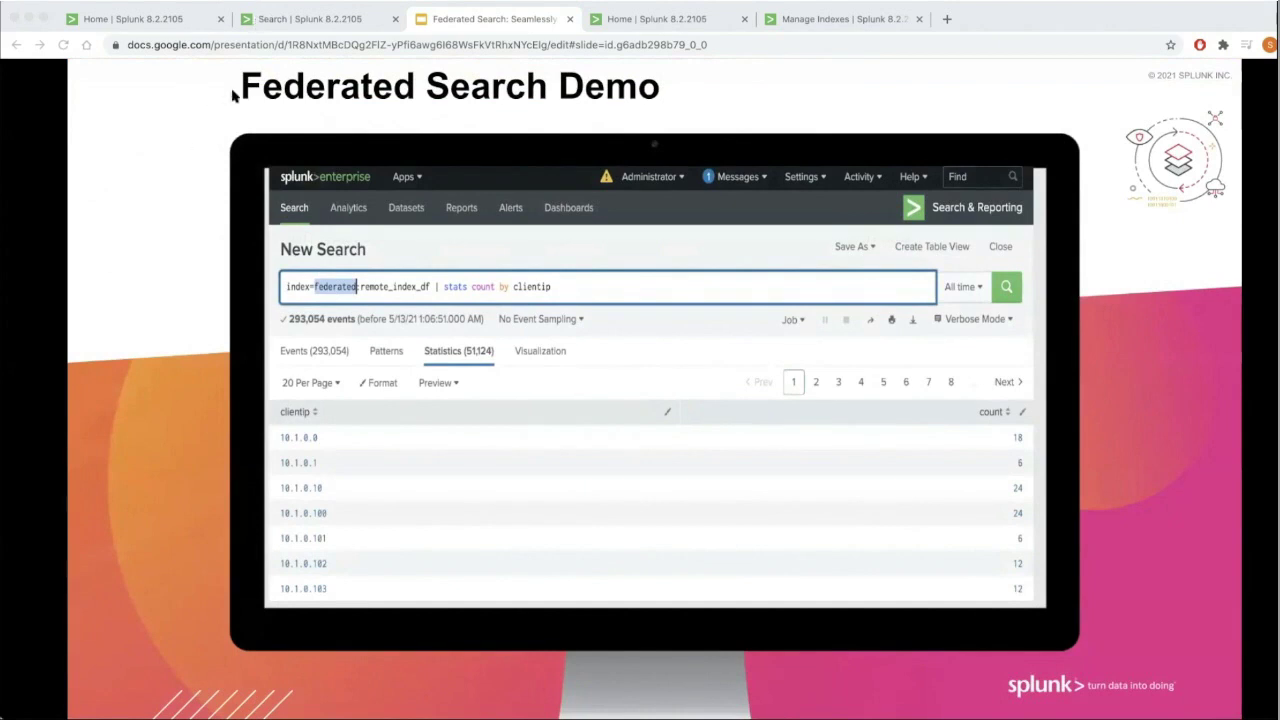
- Switch to Splunk Enterprise and open the Users page on the remote deployment's search head
left_click(150, 19)
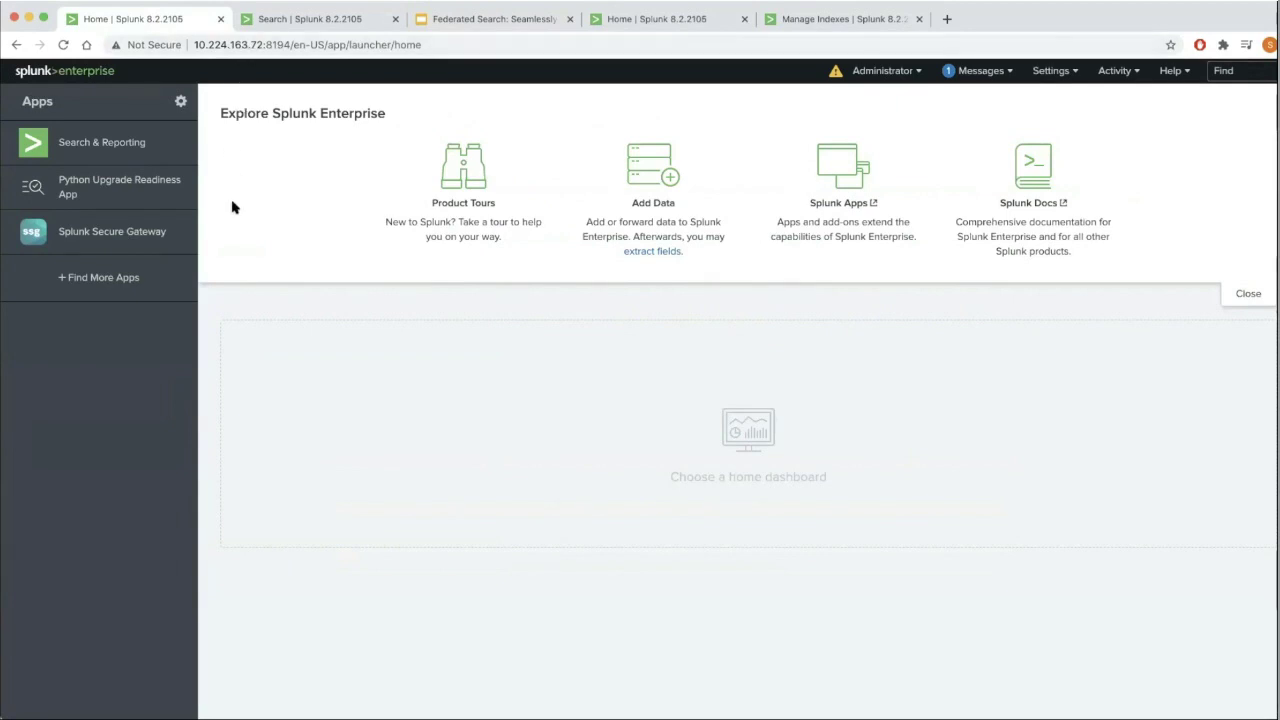
left_click(660, 21)
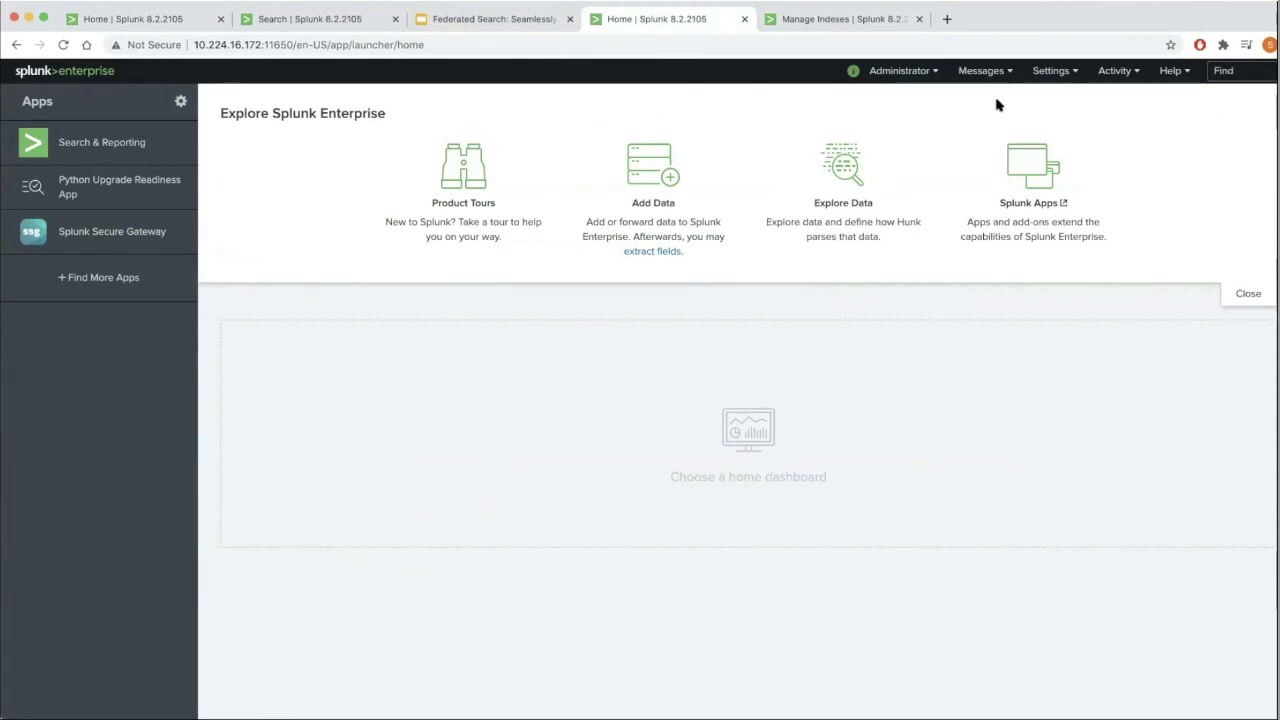
left_click(1076, 74)
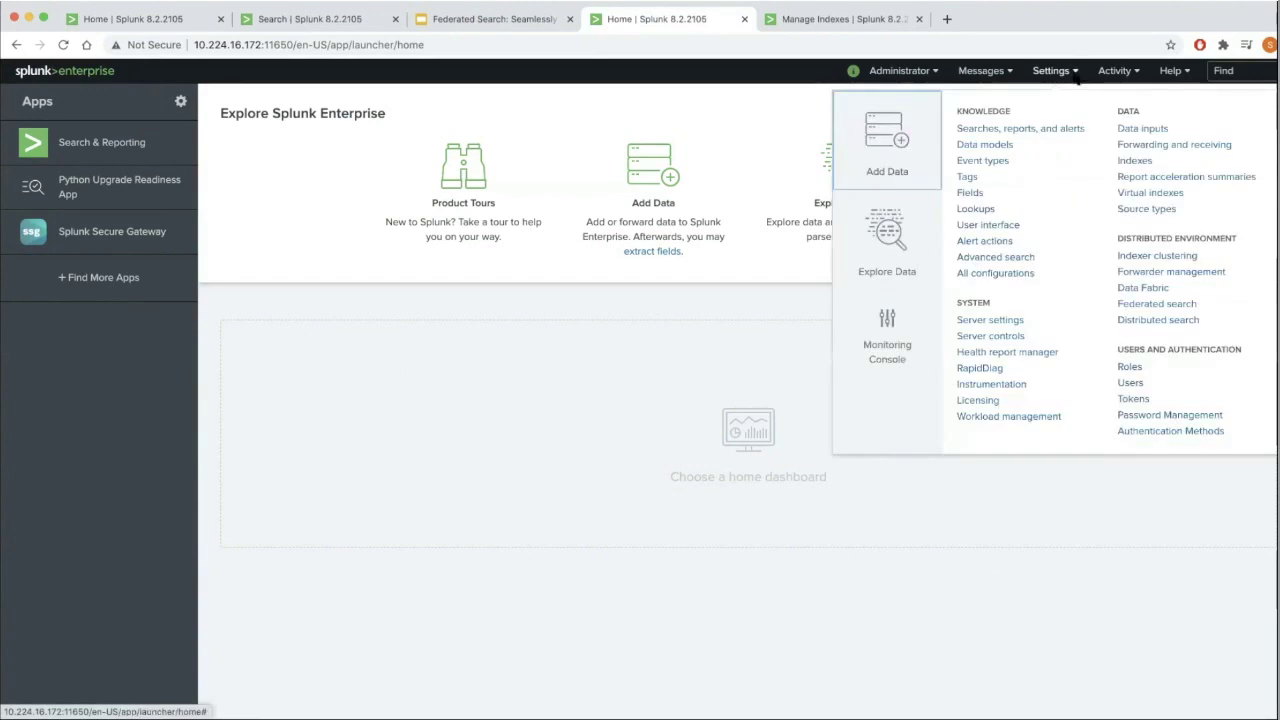
left_click(1129, 384)
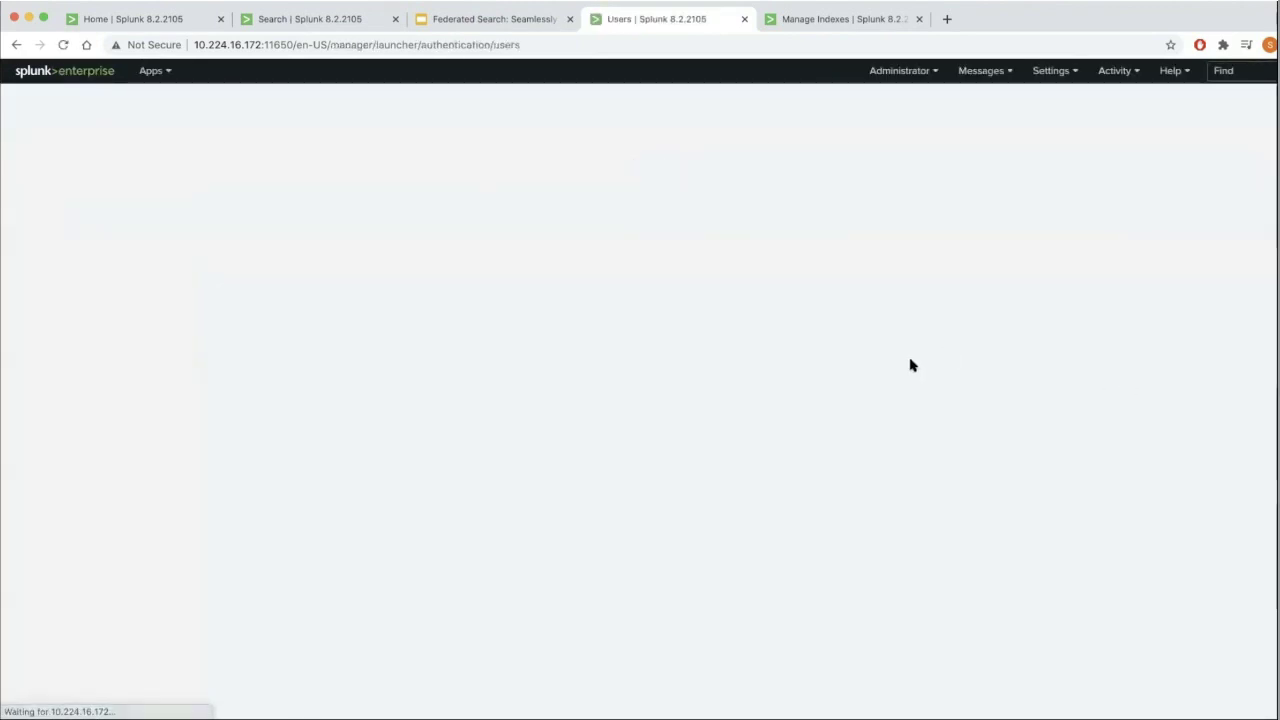
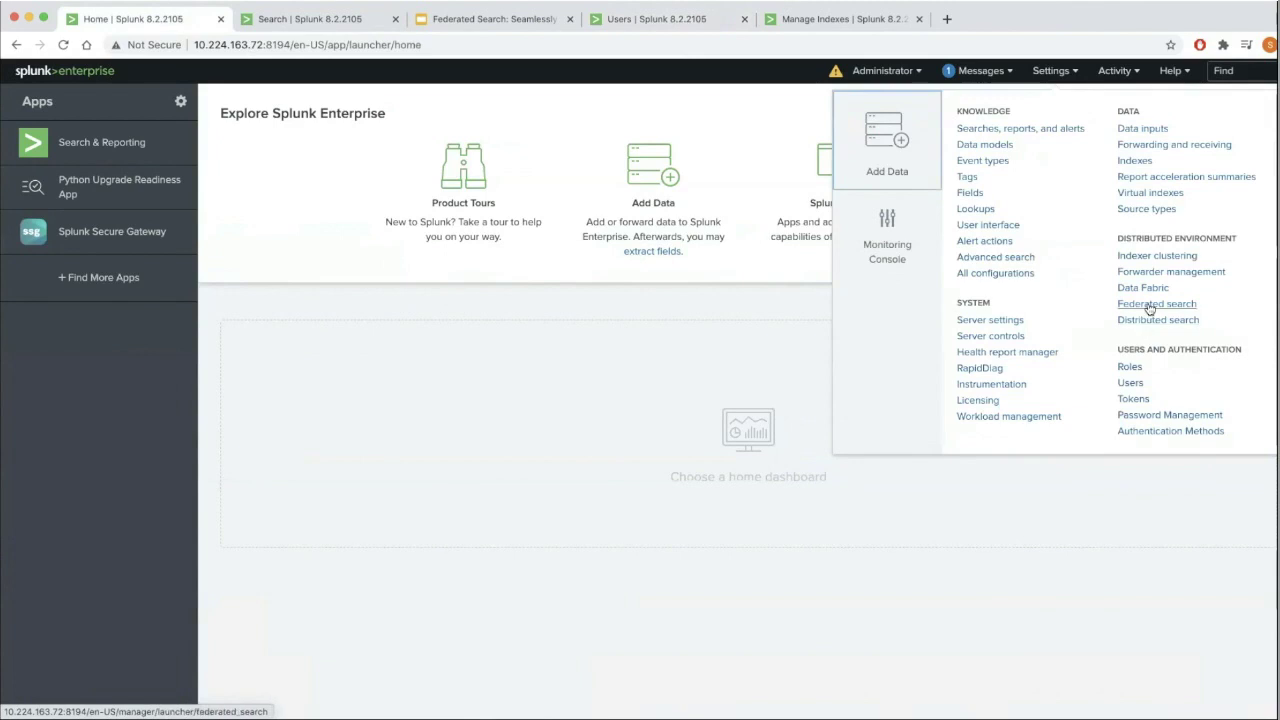
- On the federated search head, review the Add Federated Provider form and the settings of provider remote_deployment_1, discarding both dialogs
left_click(1155, 304)
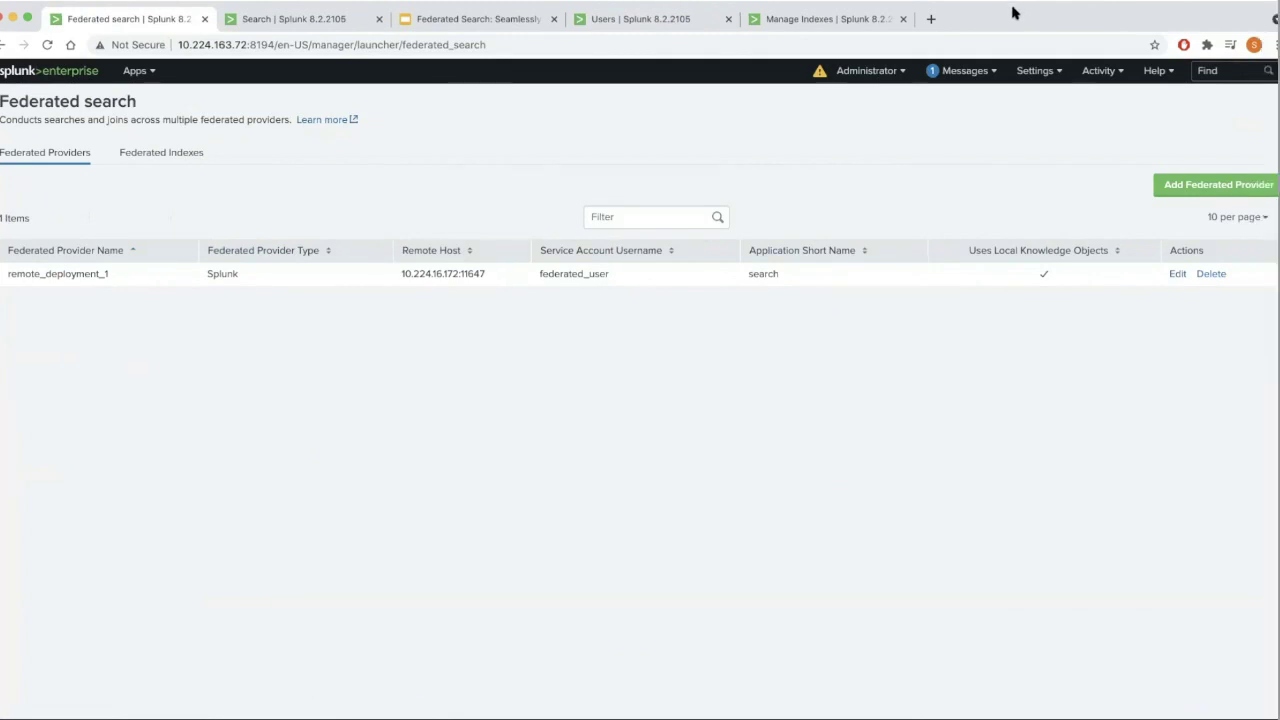
left_click(1185, 190)
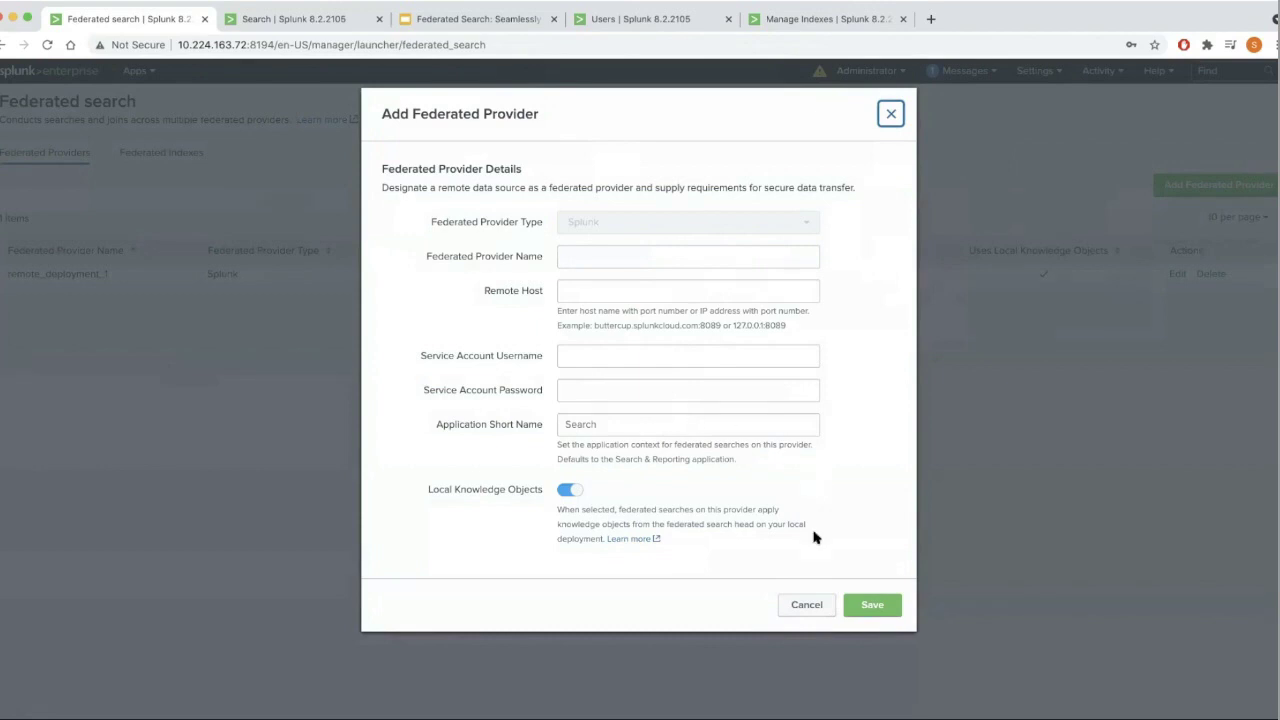
left_click(808, 610)
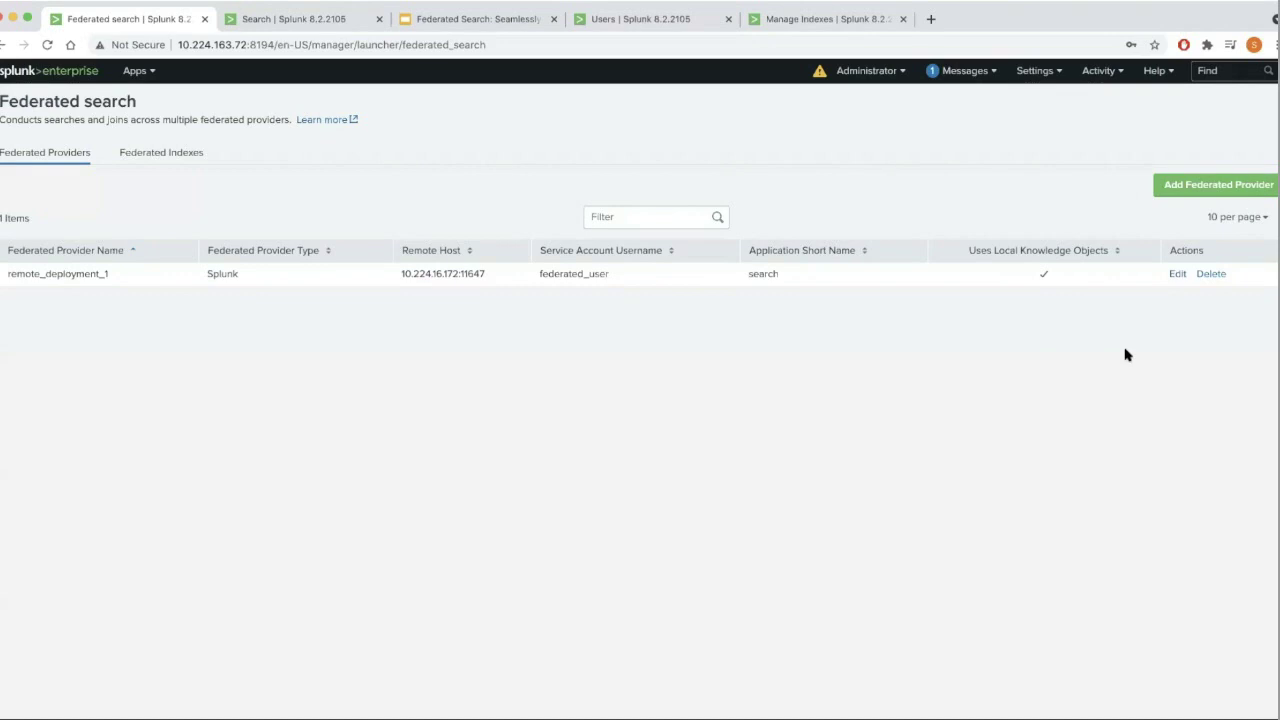
left_click(1177, 275)
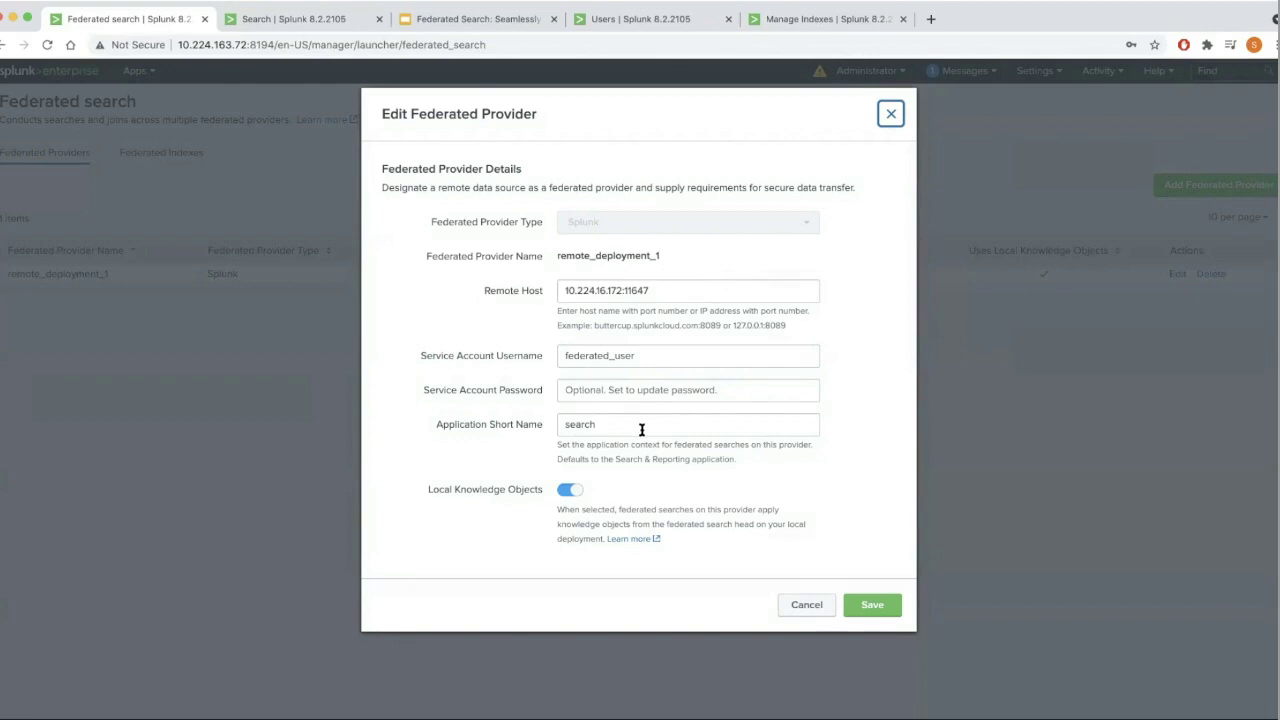
left_click(807, 606)
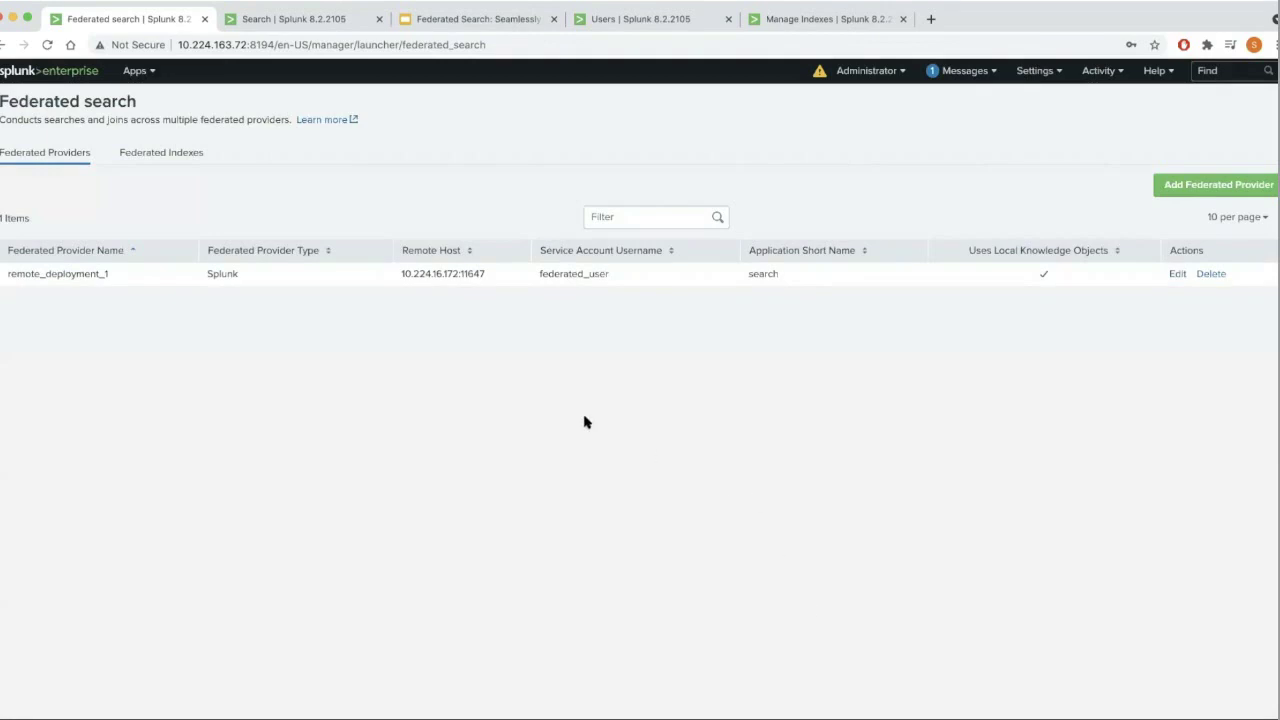
- Review the federated indexes and the index creation form with provider remote_deployment_1 and its dataset types, without saving
left_click(168, 155)
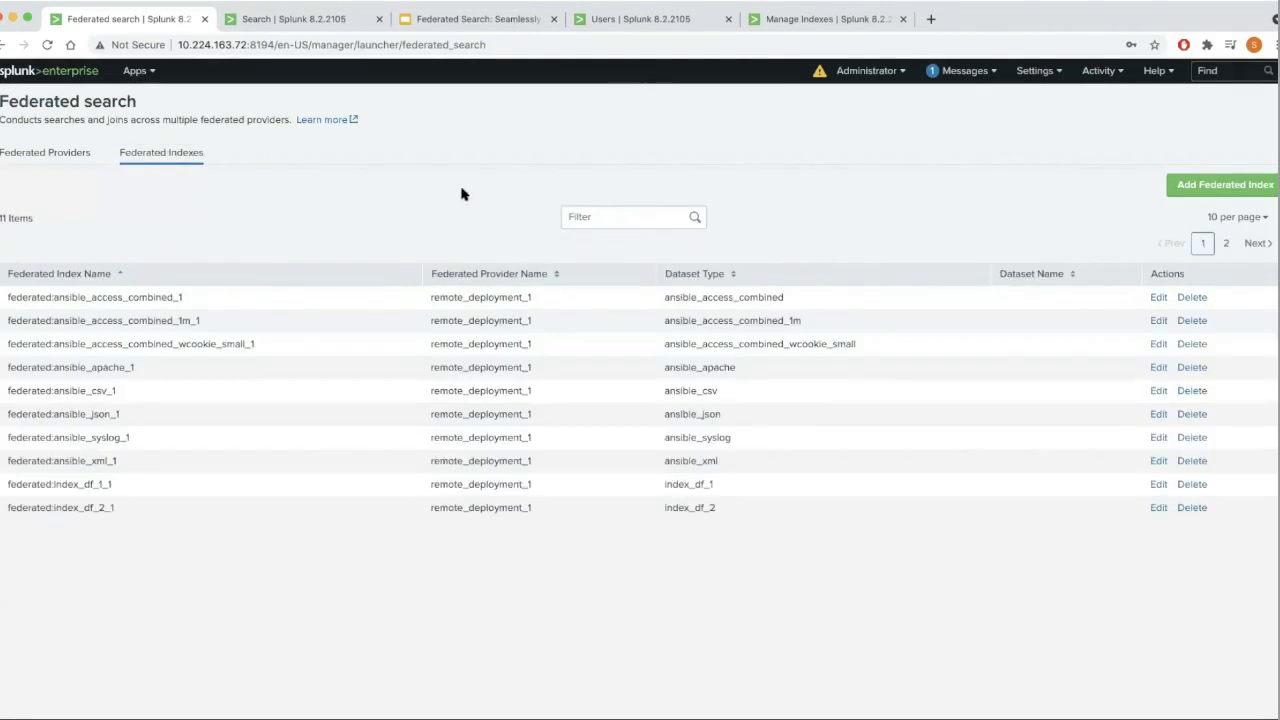
left_click(1208, 187)
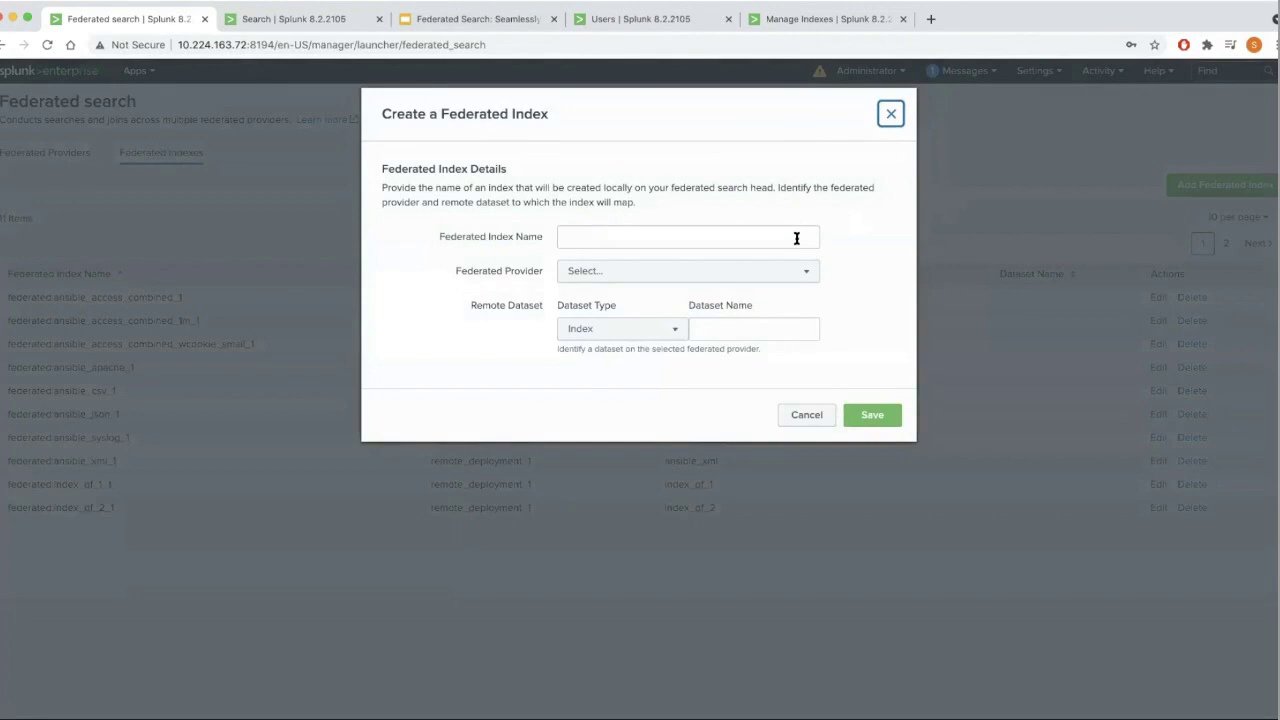
left_click(806, 276)
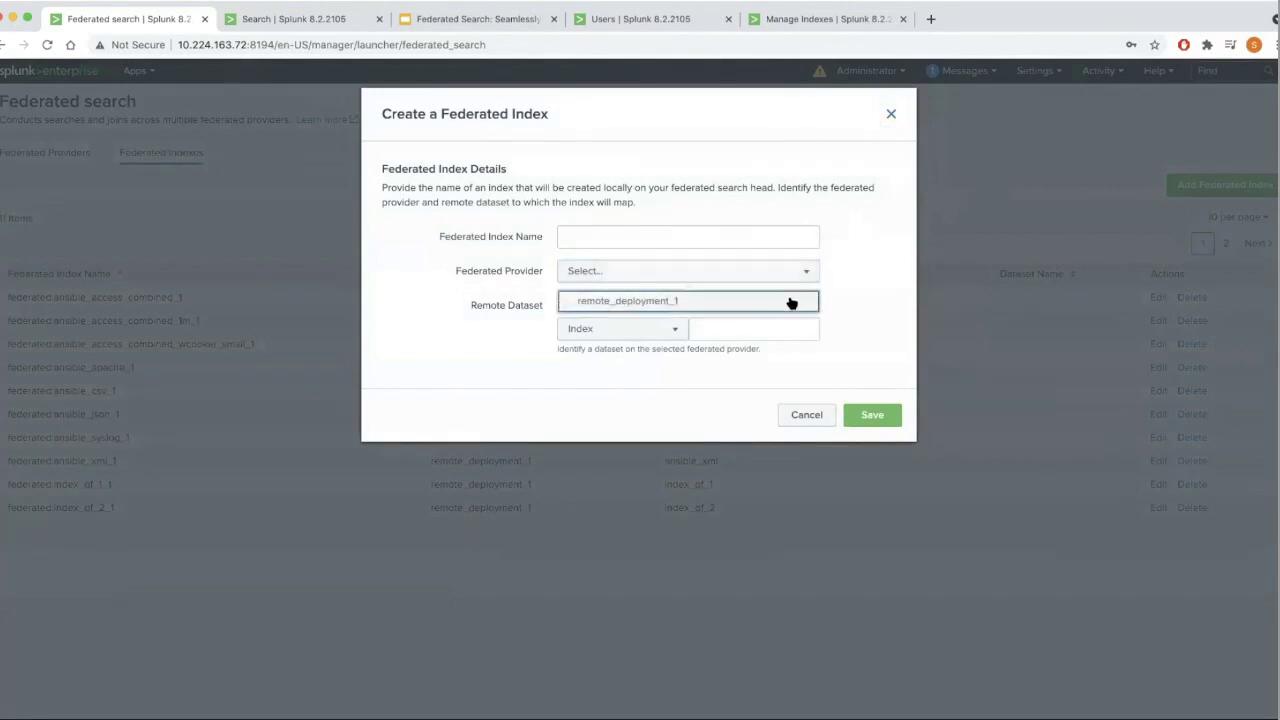
left_click(791, 303)
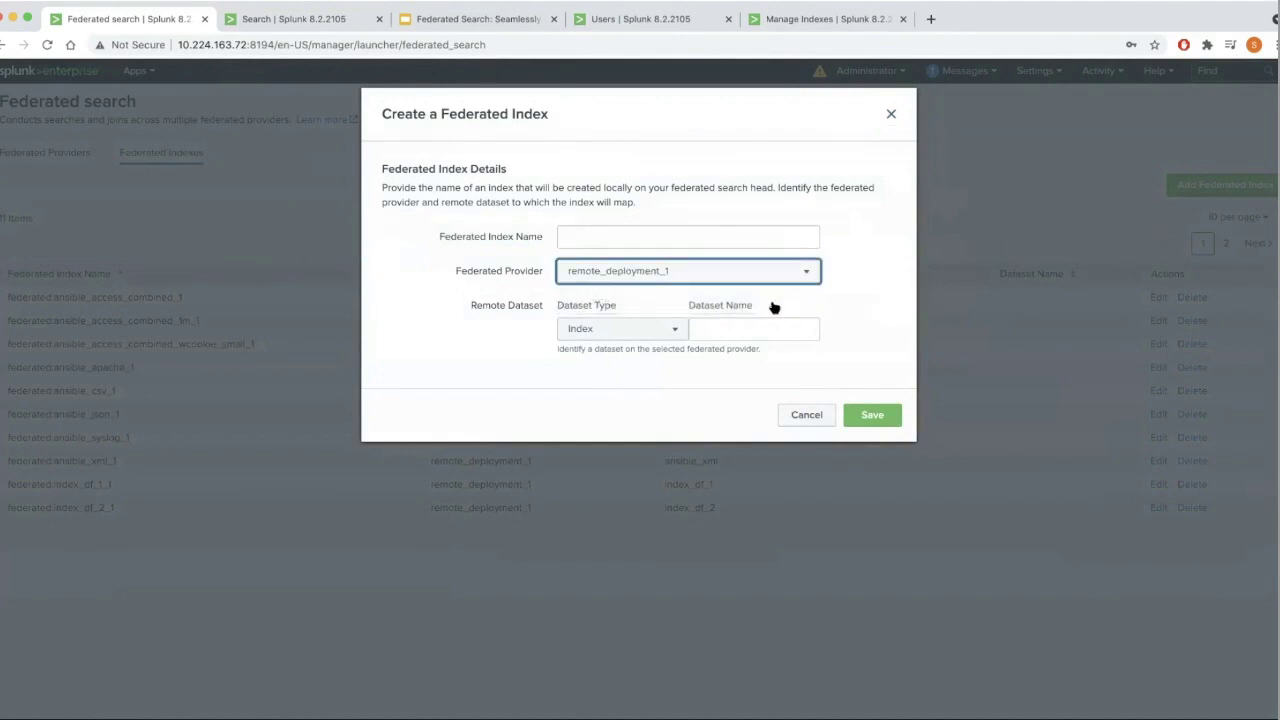
left_click(677, 337)
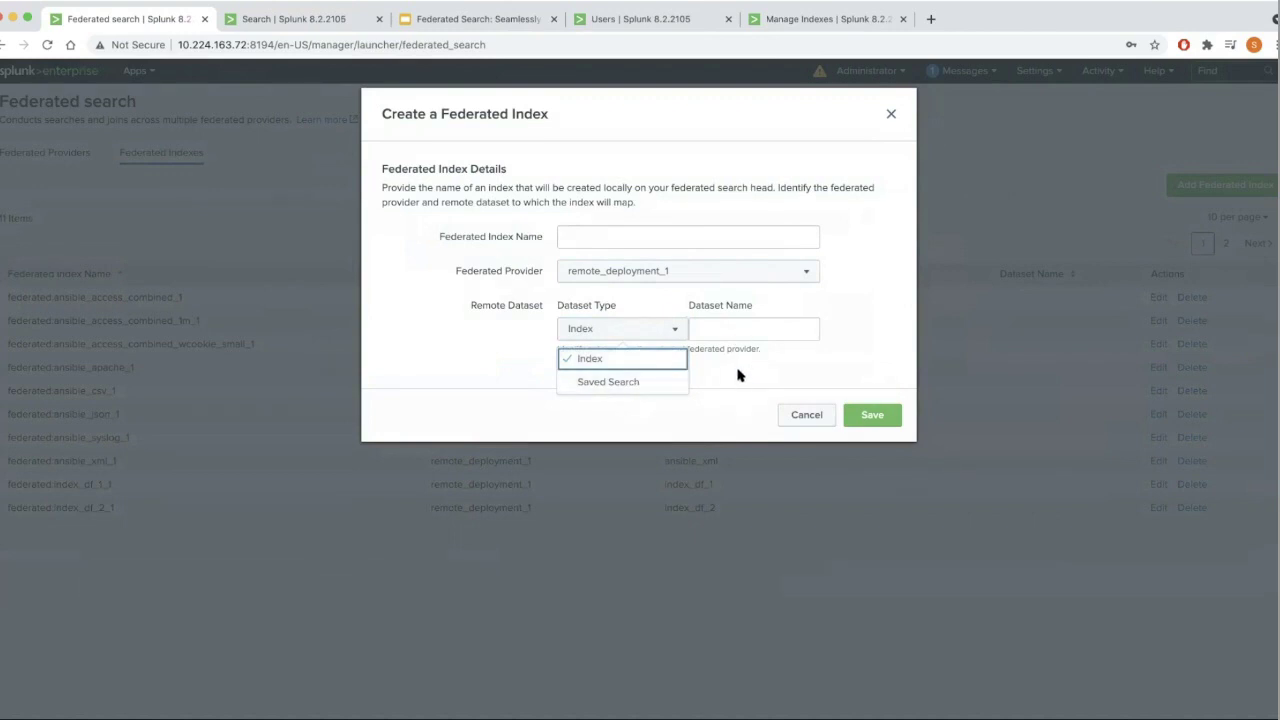
left_click(808, 415)
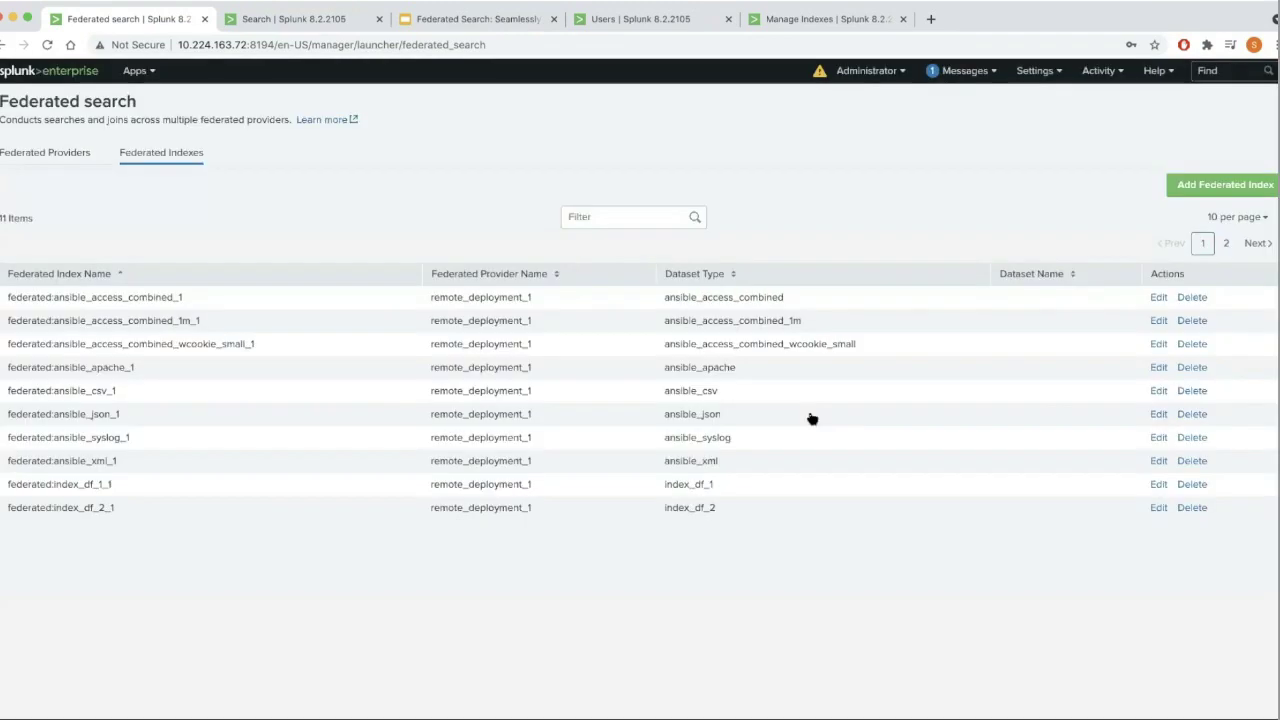
- Examine the mapping of federated index remote_index_df and check its dataset in the remote deployment's index list
left_click(1227, 245)
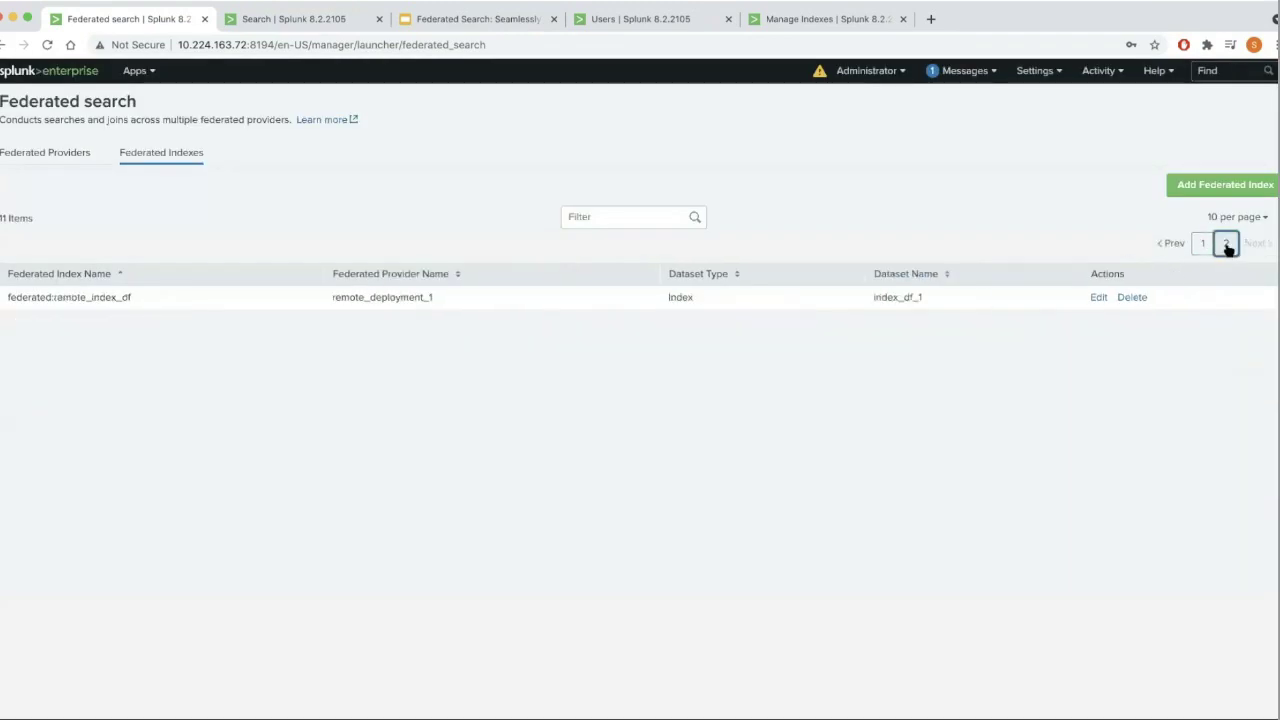
left_click(1098, 298)
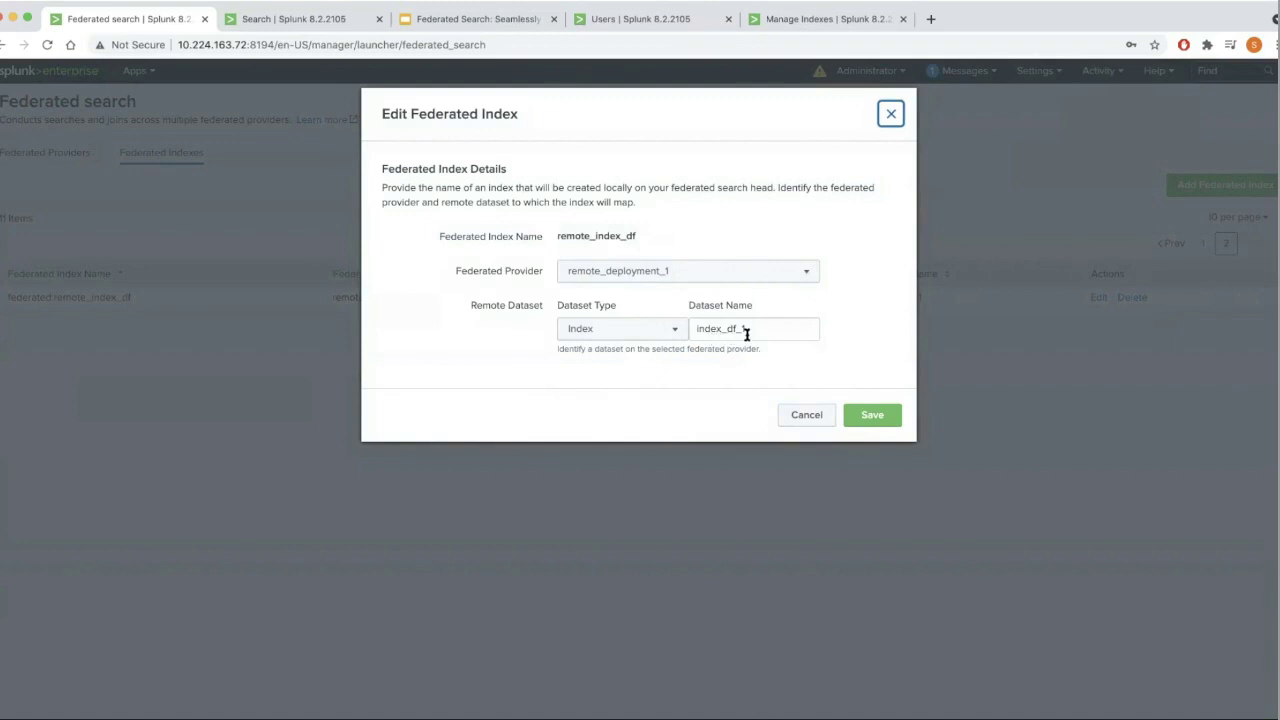
left_click(805, 415)
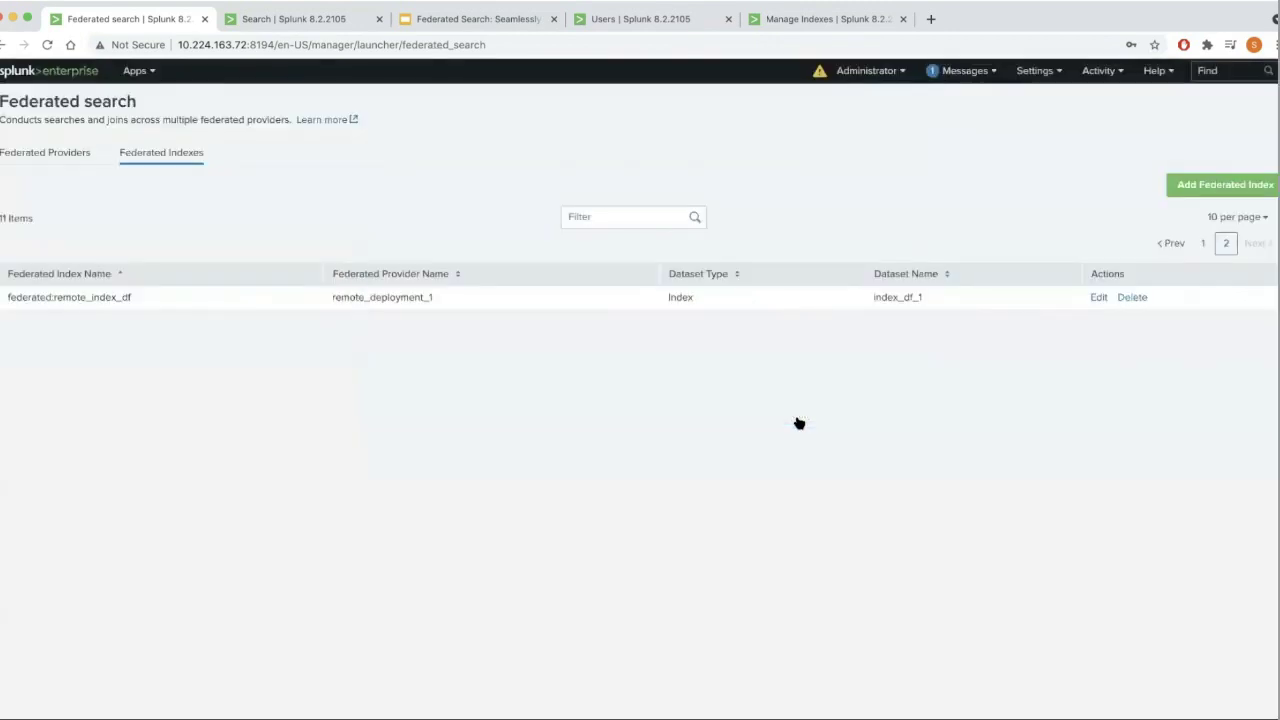
left_click(808, 22)
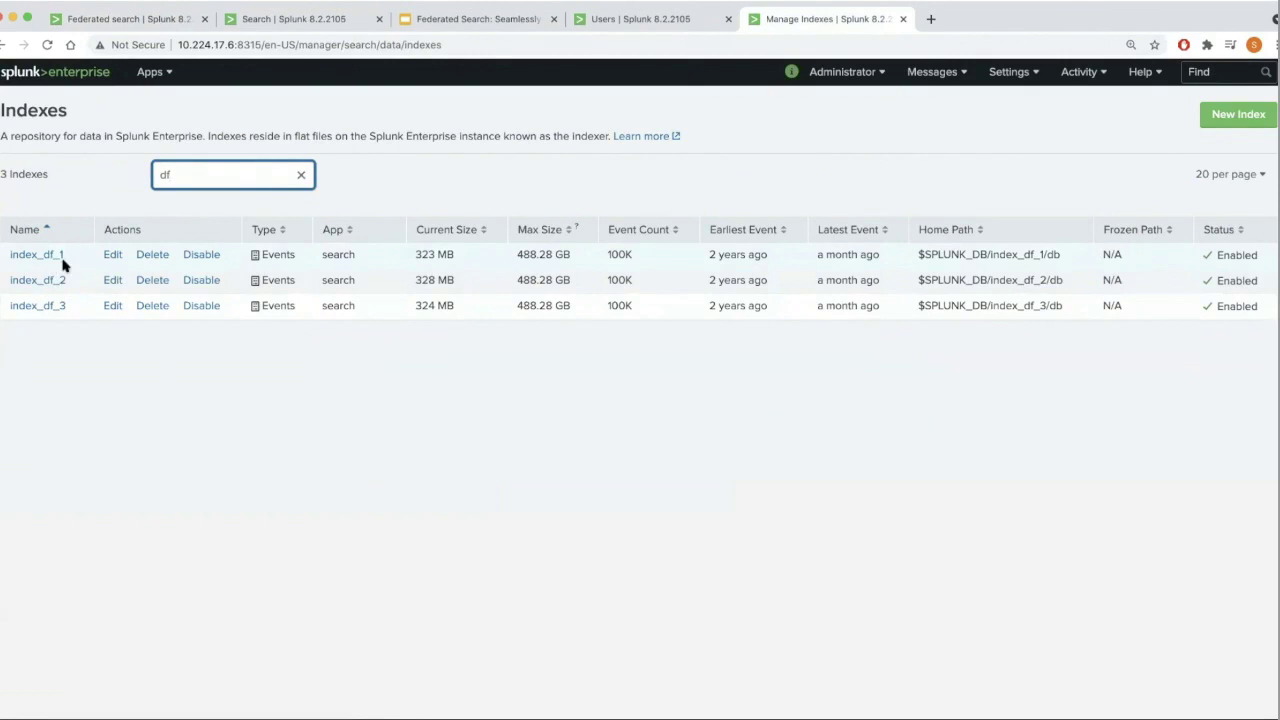
left_click(128, 19)
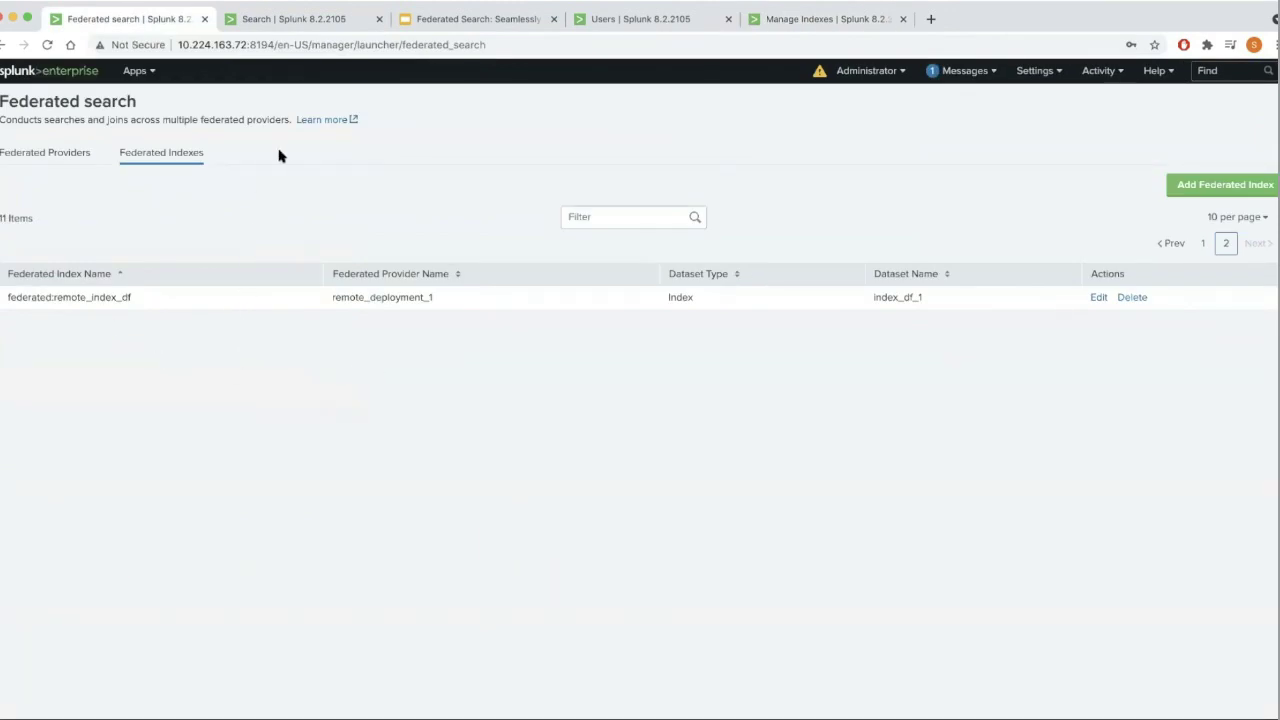
- Review the search counting remote_index_df events by clientip and highlight the federated prefix in its query
left_click(311, 17)
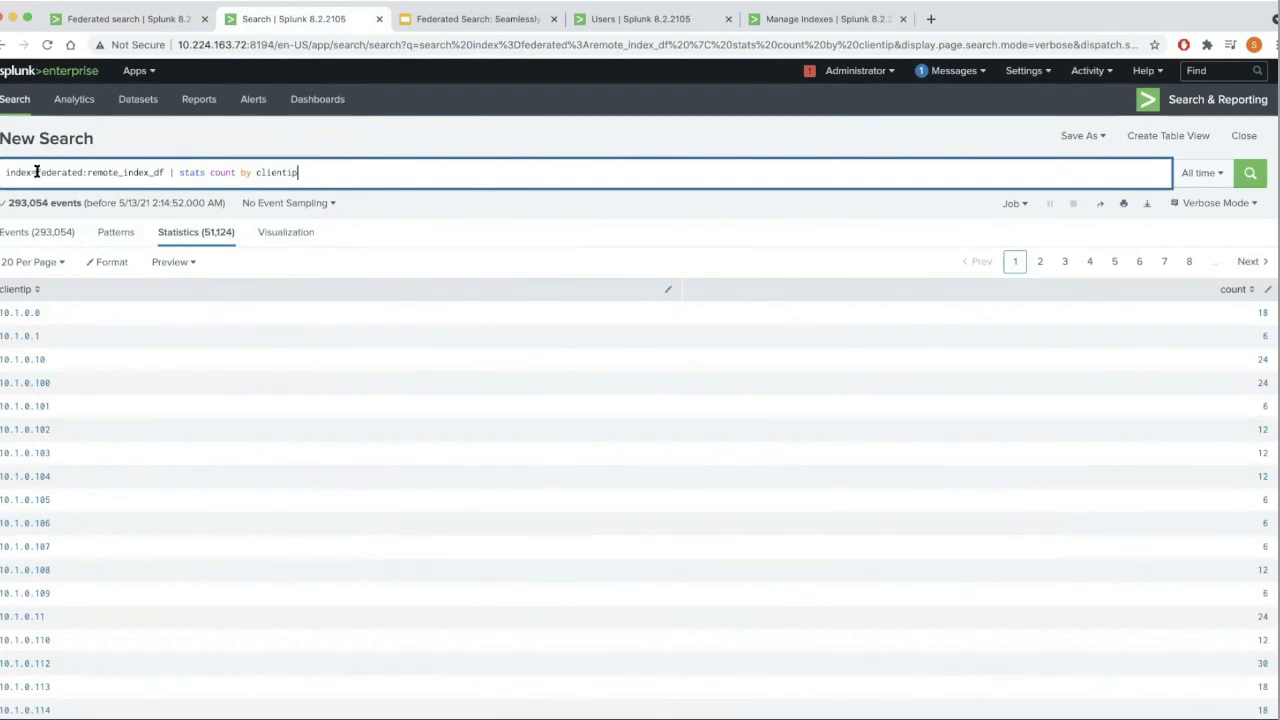
left_click_drag(36, 172, 88, 168)
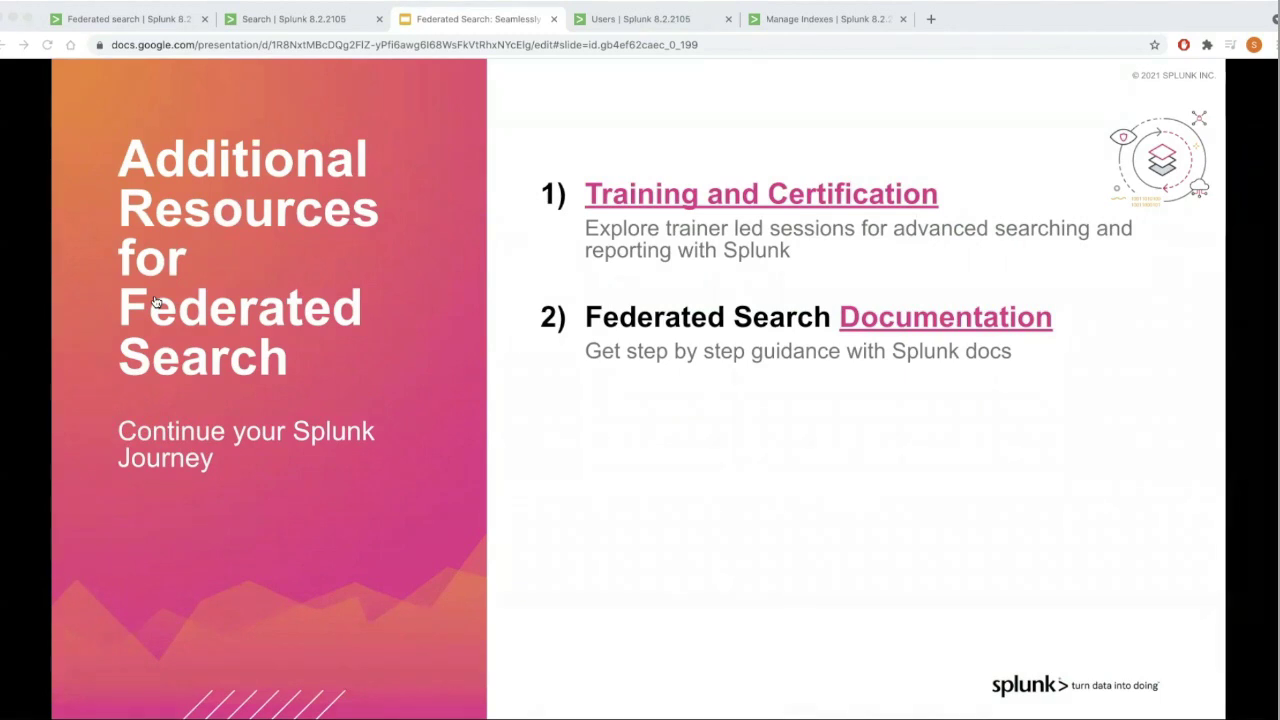
key("Right")
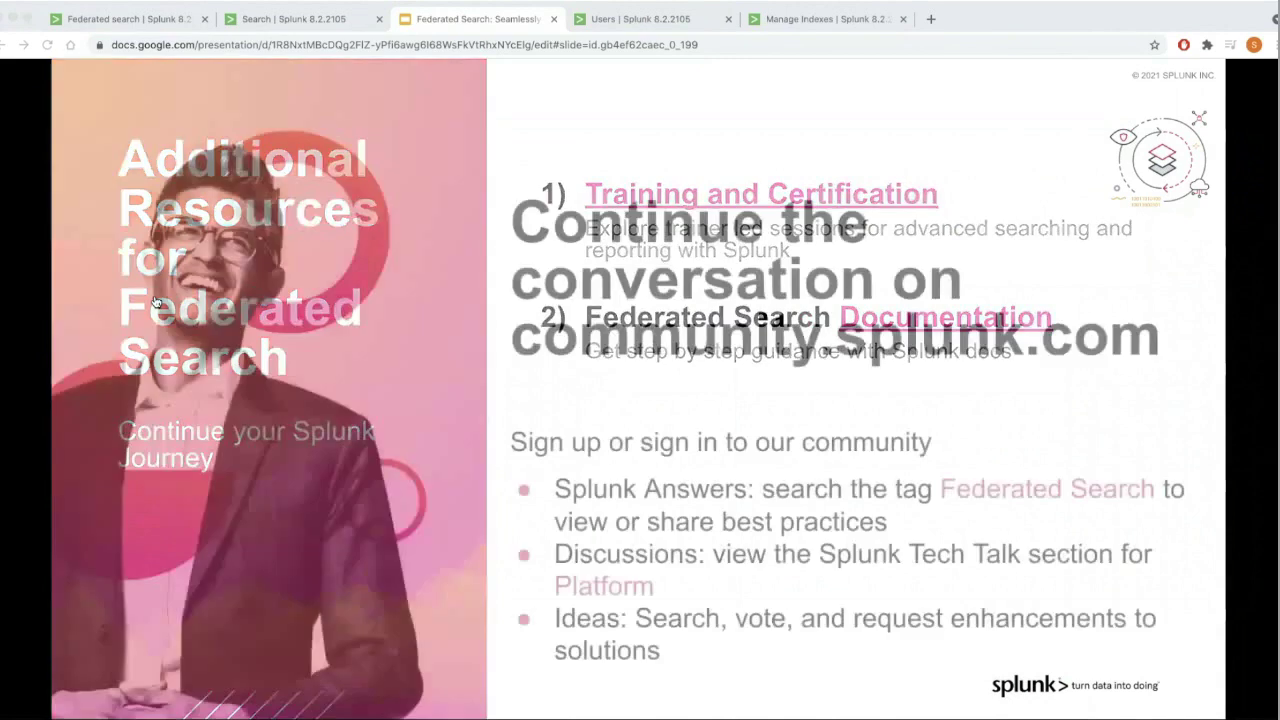